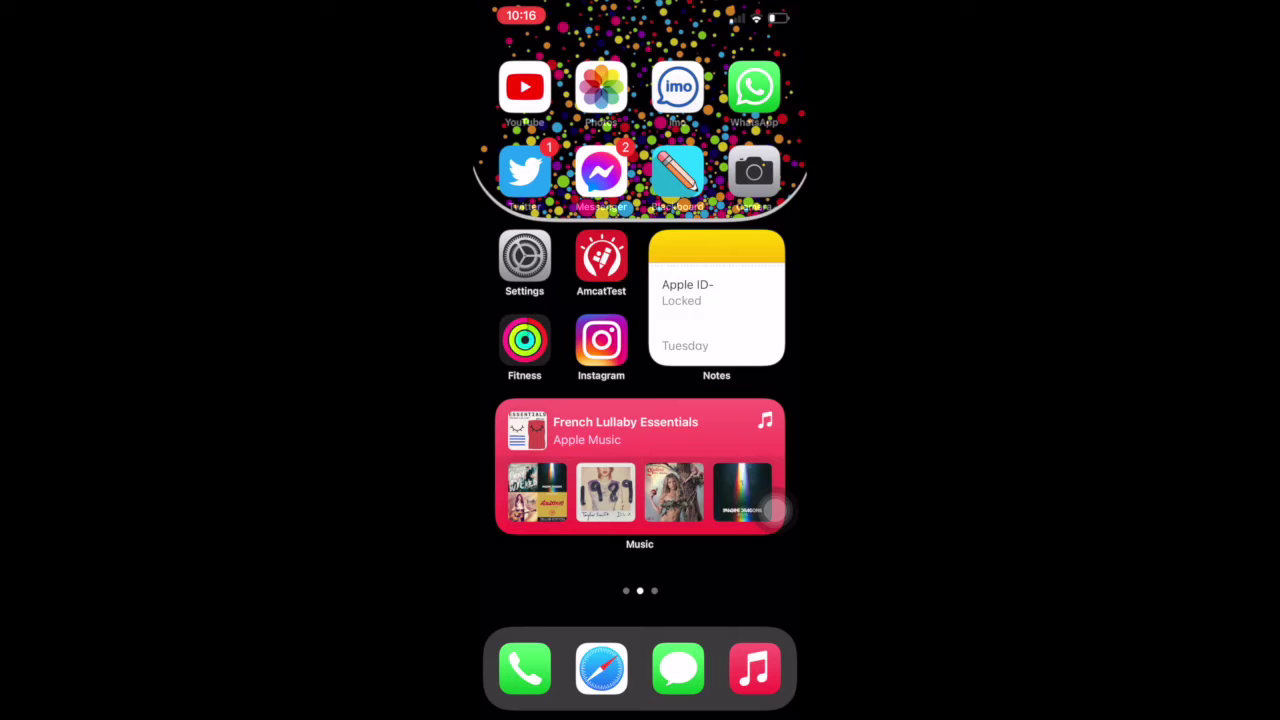
- Confirm in General > Software Update that iOS 14.0.1 is up to date, then go home
{"action": "left_click", "coordinate": [524, 256]}
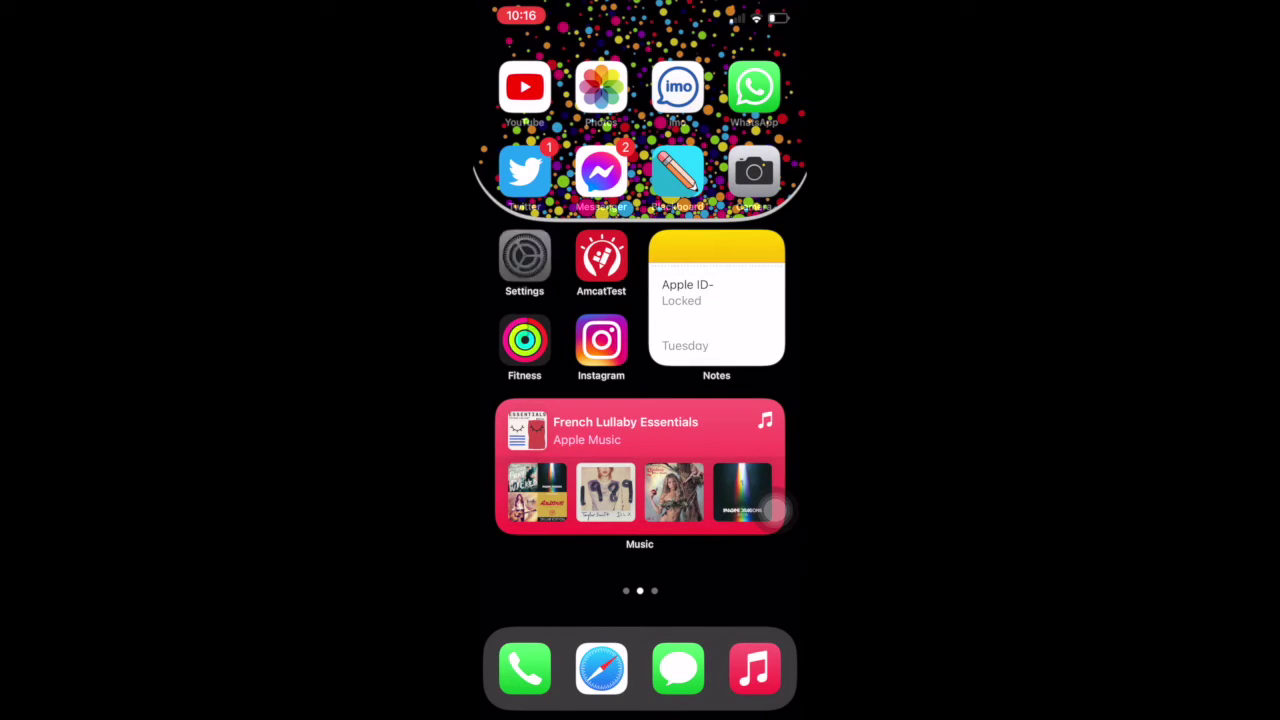
{"action": "scroll", "coordinate": [640, 400], "scroll_direction": "down", "scroll_amount": 3}
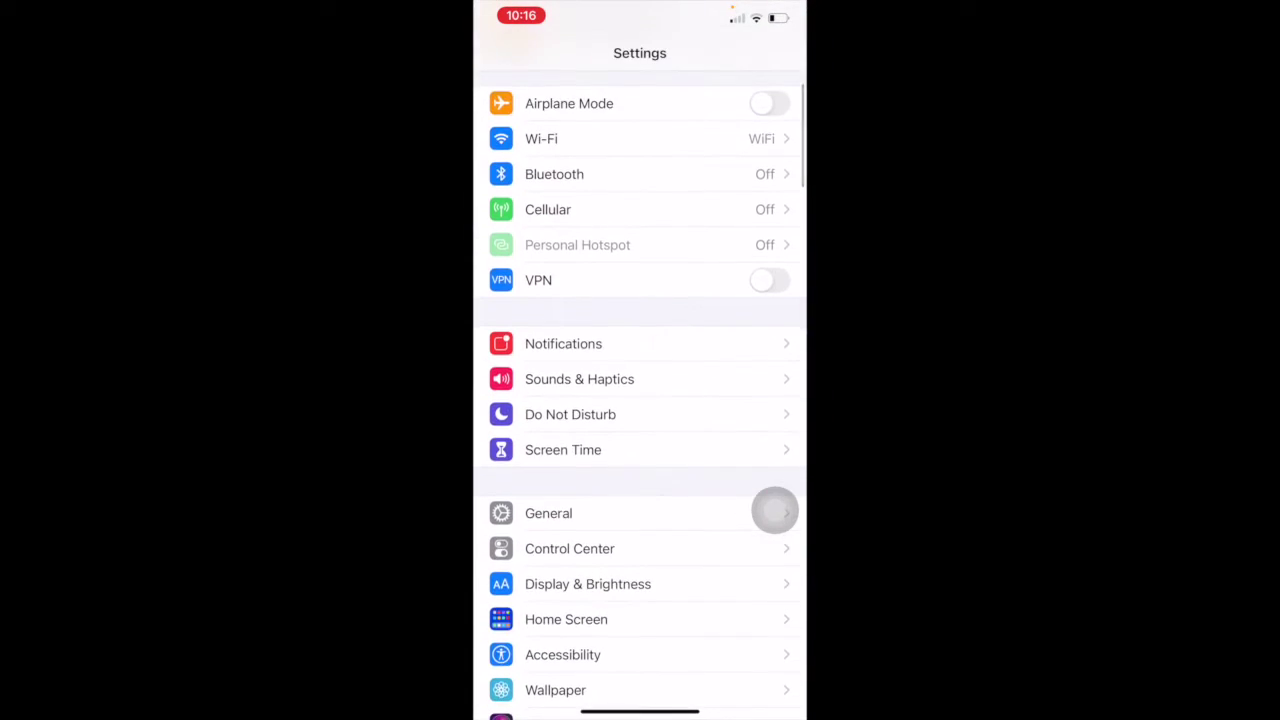
{"action": "left_click", "coordinate": [775, 511]}
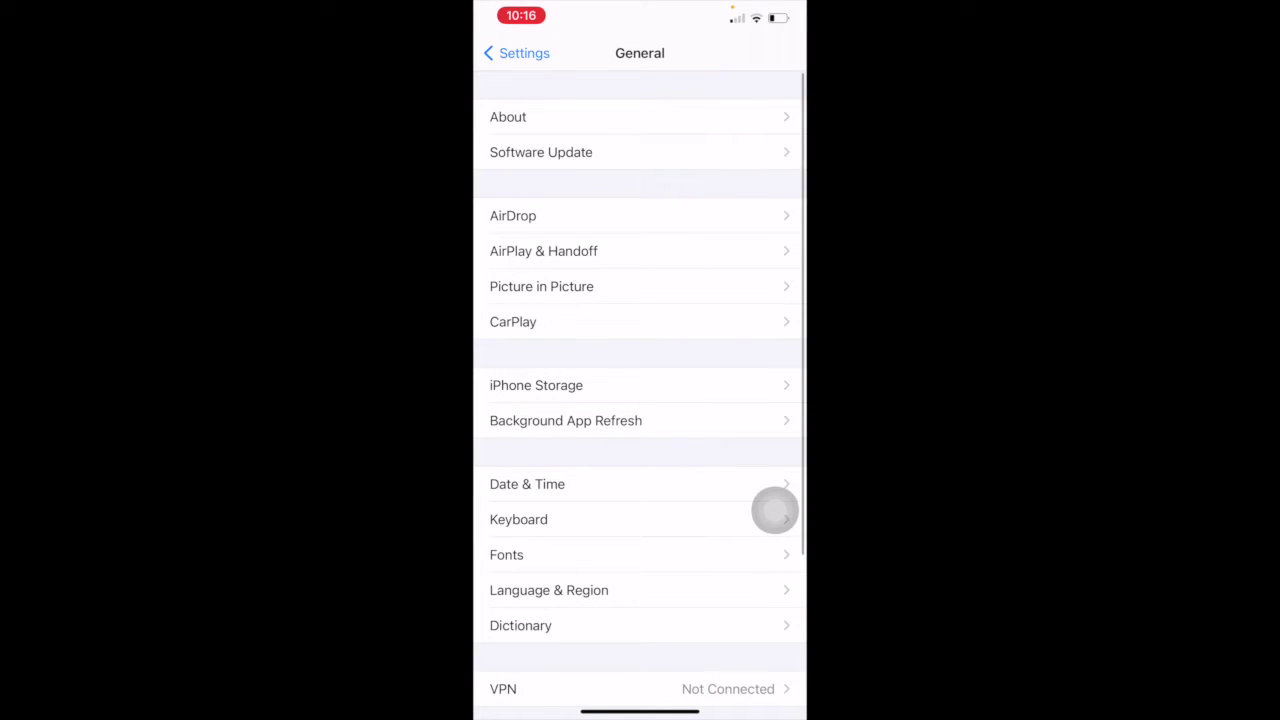
{"action": "left_click", "coordinate": [541, 152]}
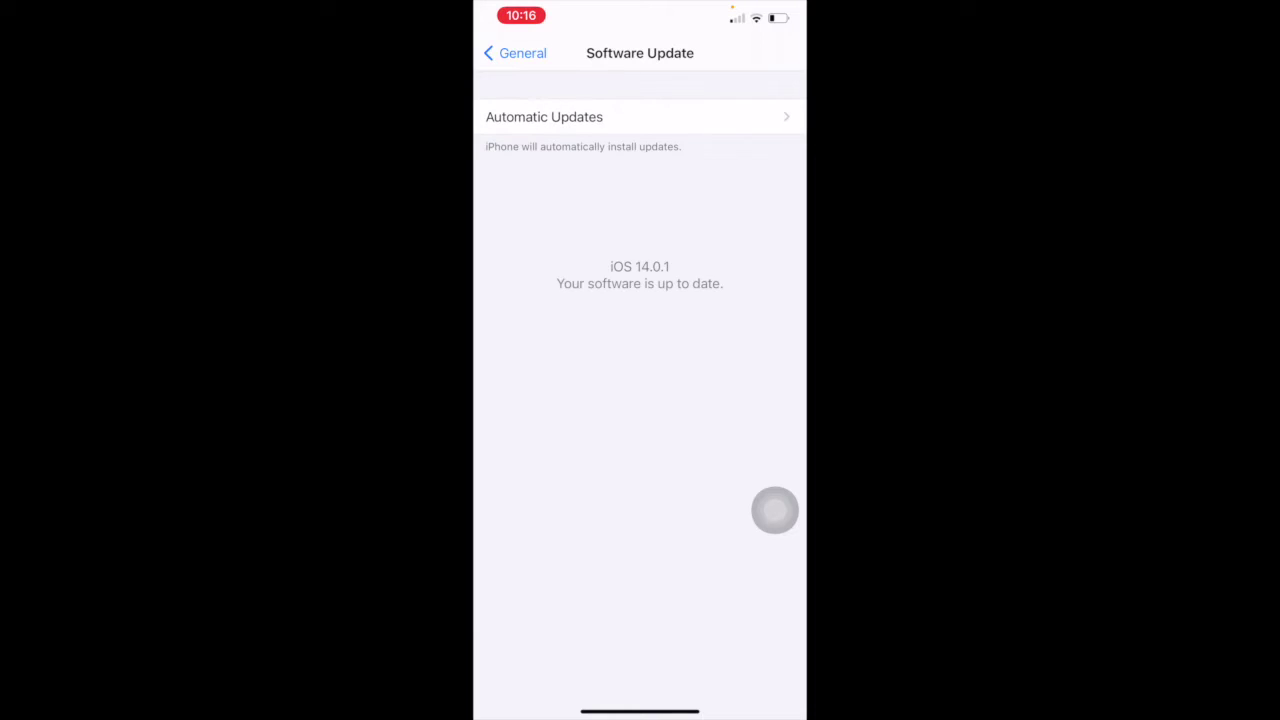
{"action": "left_click", "coordinate": [515, 53]}
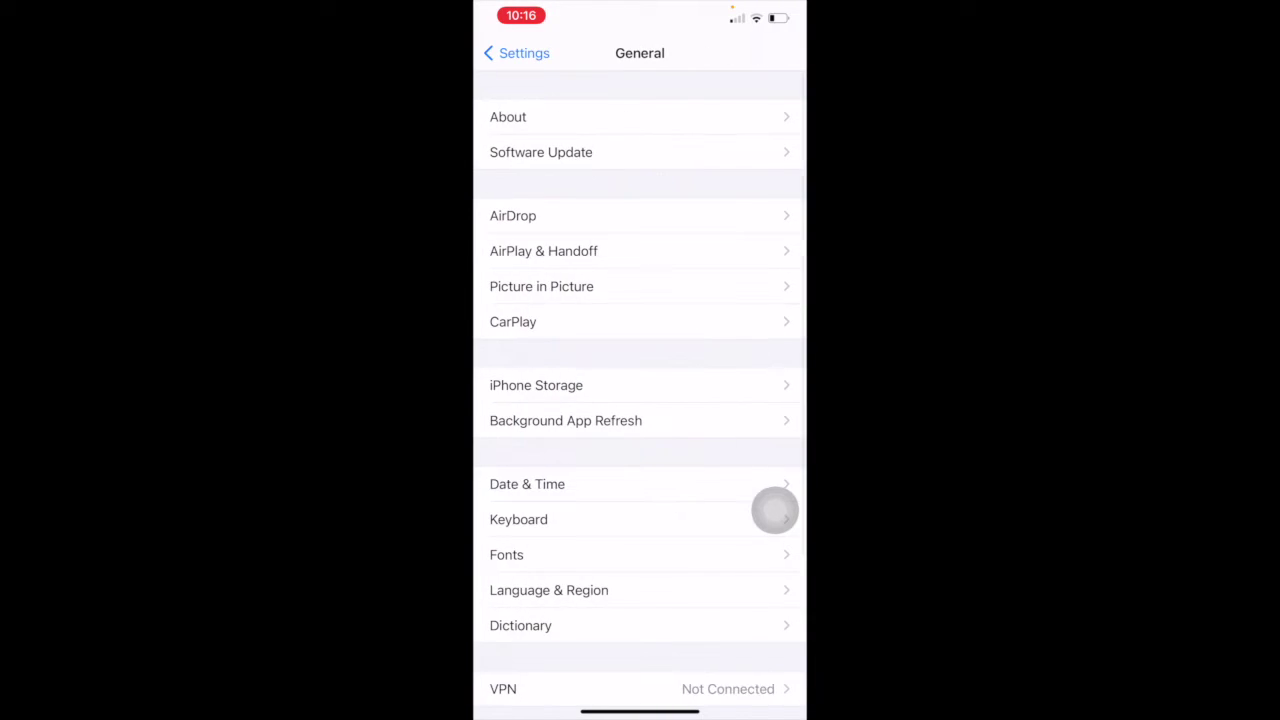
{"action": "left_click_drag", "start_coordinate": [640, 712], "coordinate": [640, 450]}
- View WhatsApp's Chat Backup status, showing a backup stuck at 0% of 768.4 MB
{"action": "left_click", "coordinate": [754, 87]}
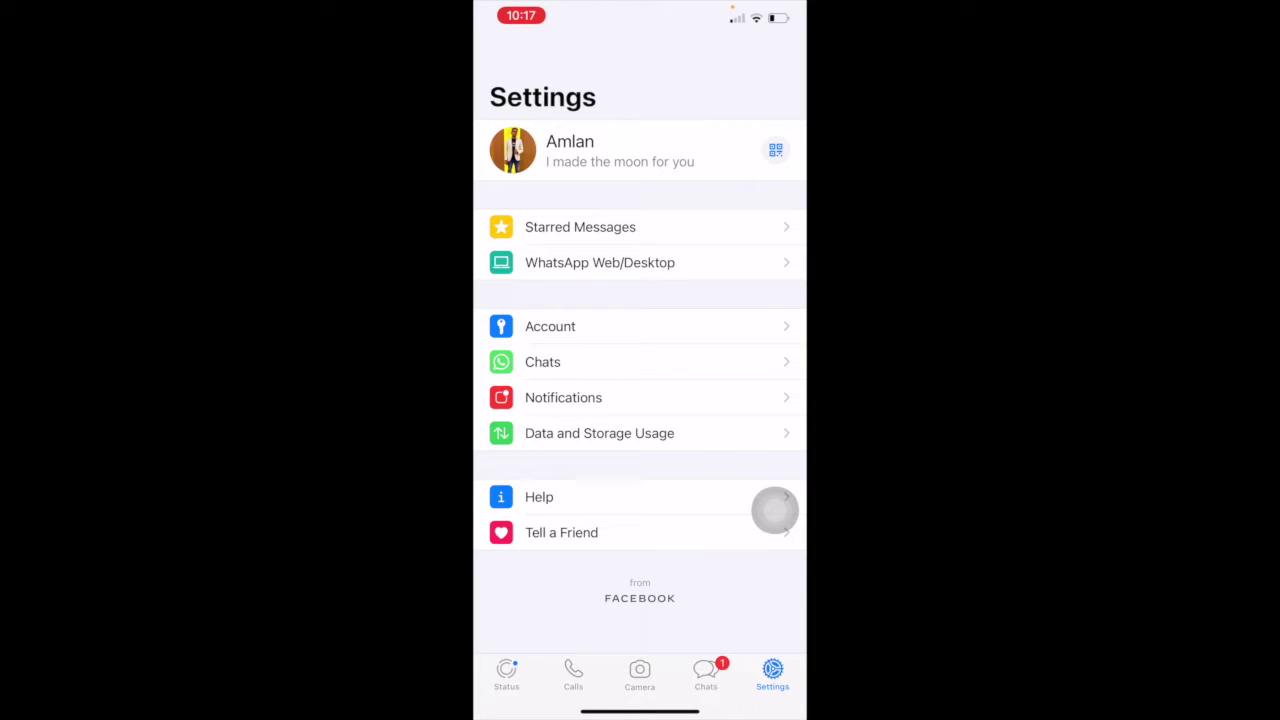
{"action": "left_click", "coordinate": [542, 362]}
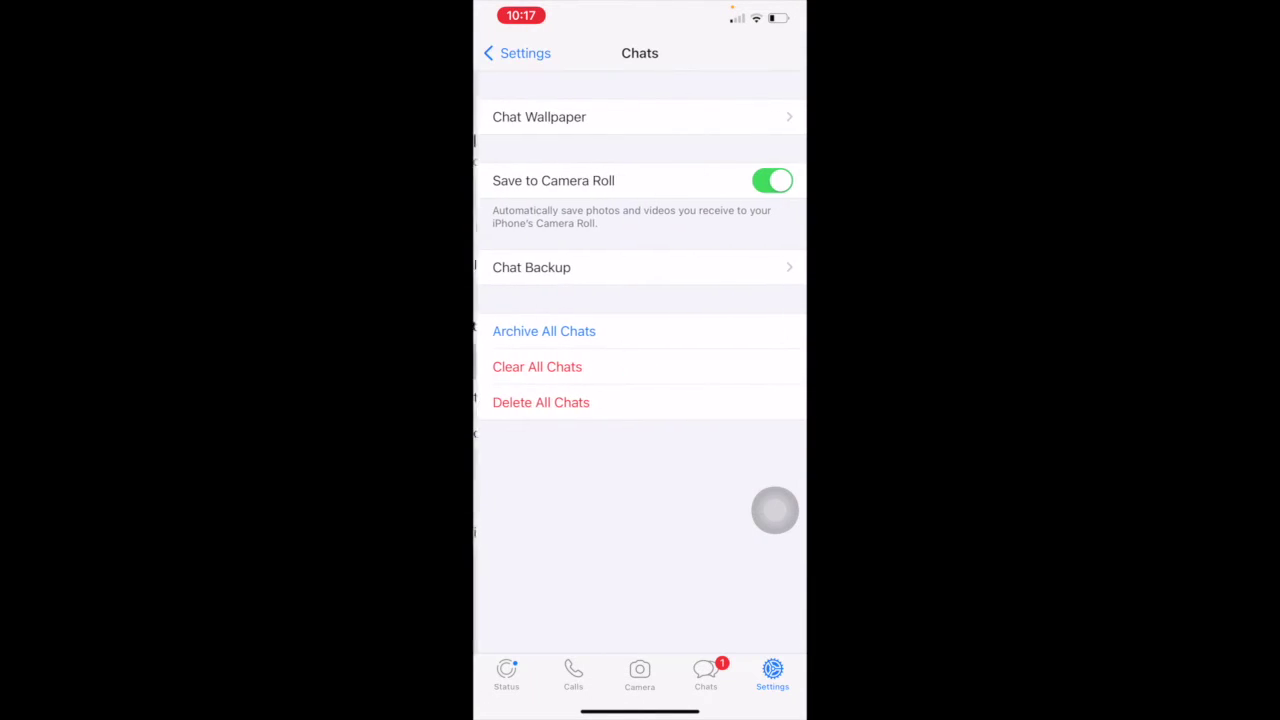
{"action": "left_click", "coordinate": [528, 267]}
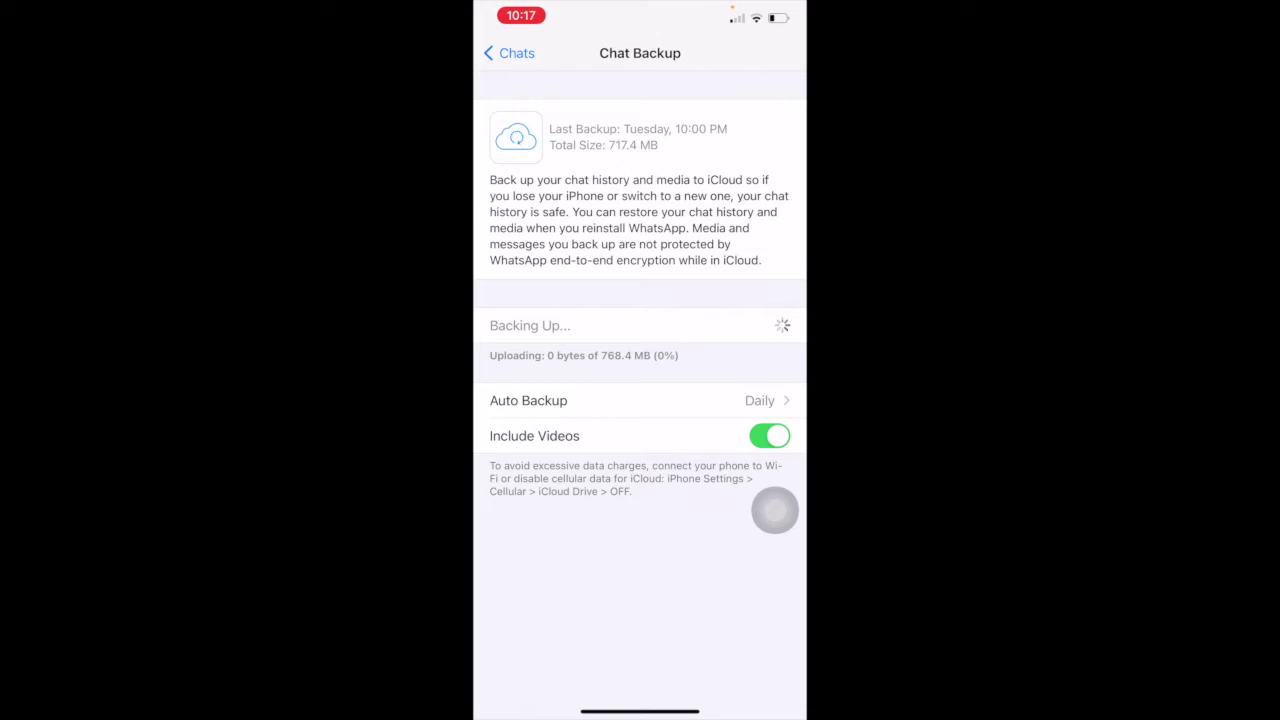
- Close WhatsApp and reopen the Settings app
{"action": "left_click_drag", "start_coordinate": [640, 712], "coordinate": [640, 400]}
{"action": "left_click_drag", "start_coordinate": [620, 450], "coordinate": [750, 450]}
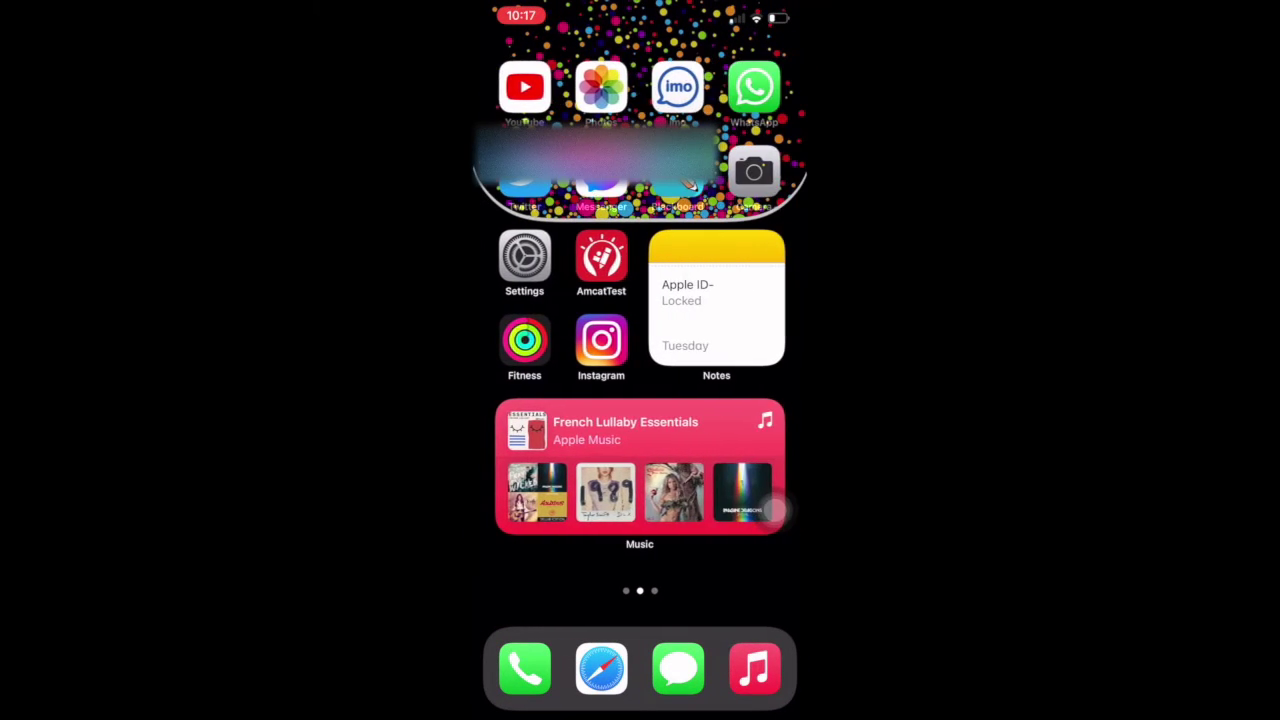
{"action": "left_click", "coordinate": [524, 262]}
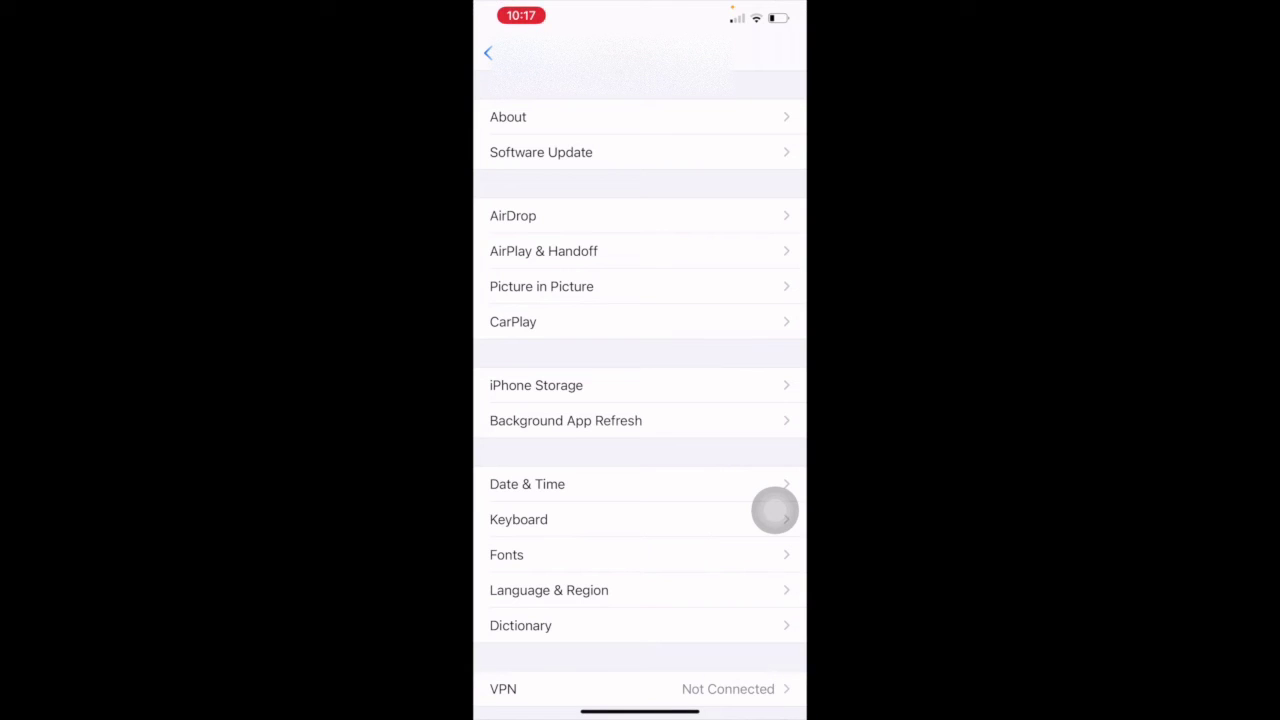
- Go to the Apple ID account page and begin signing out
{"action": "left_click", "coordinate": [488, 52]}
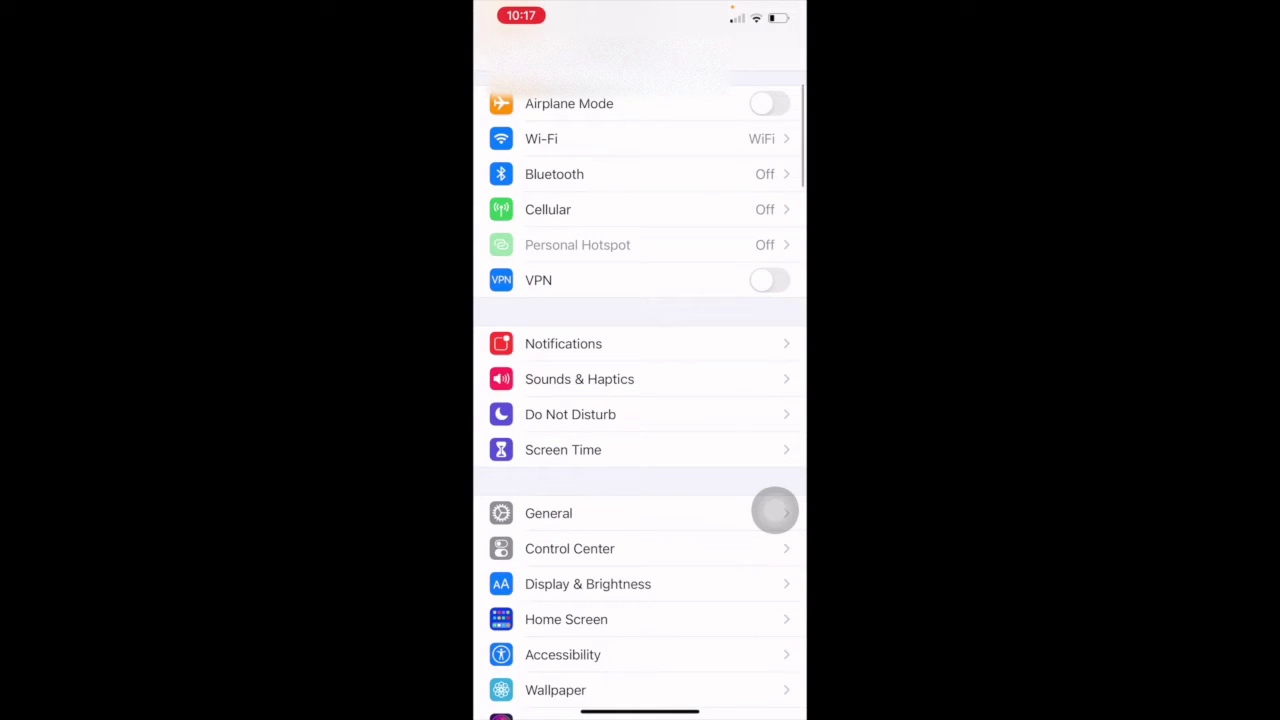
{"action": "scroll", "coordinate": [640, 400], "scroll_direction": "up", "scroll_amount": 3}
{"action": "left_click", "coordinate": [610, 187]}
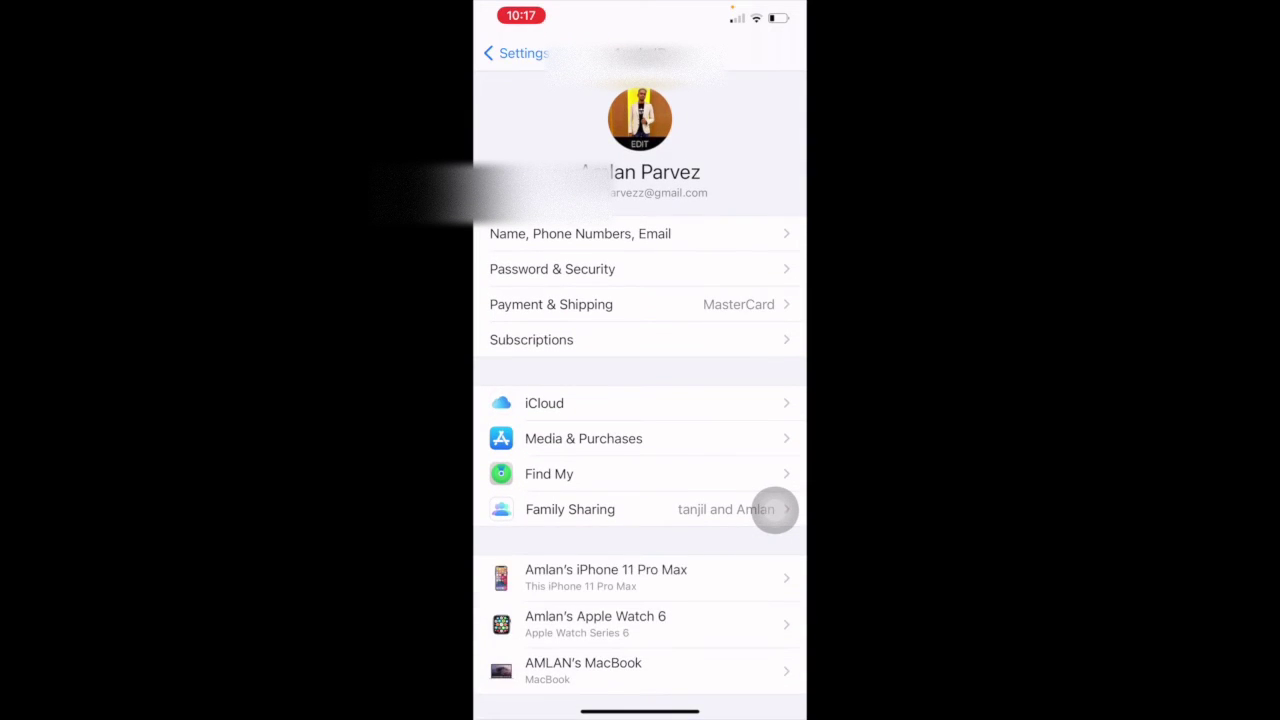
{"action": "scroll", "coordinate": [640, 400], "scroll_direction": "down", "scroll_amount": 2}
{"action": "left_click", "coordinate": [640, 644]}
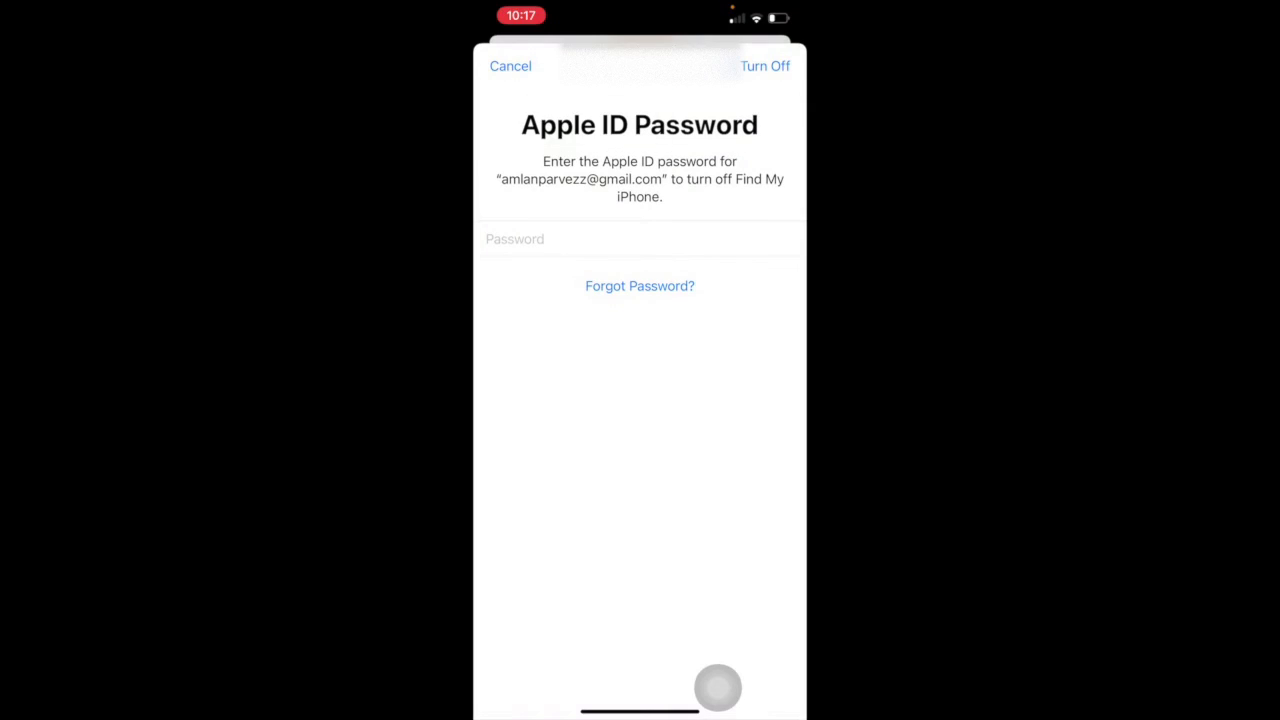
- Finish signing out without keeping data, then sign back in with the Mac password
{"action": "left_click", "coordinate": [765, 66]}
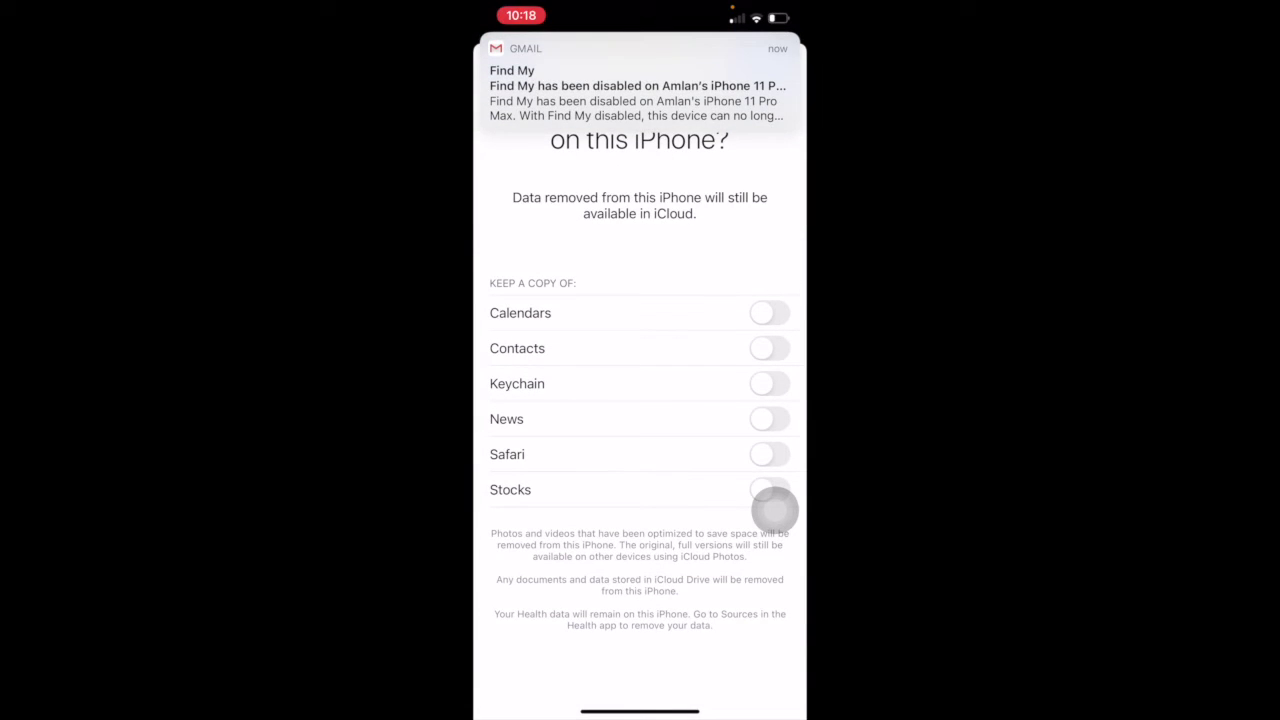
{"action": "left_click", "coordinate": [760, 66]}
{"action": "left_click", "coordinate": [694, 403]}
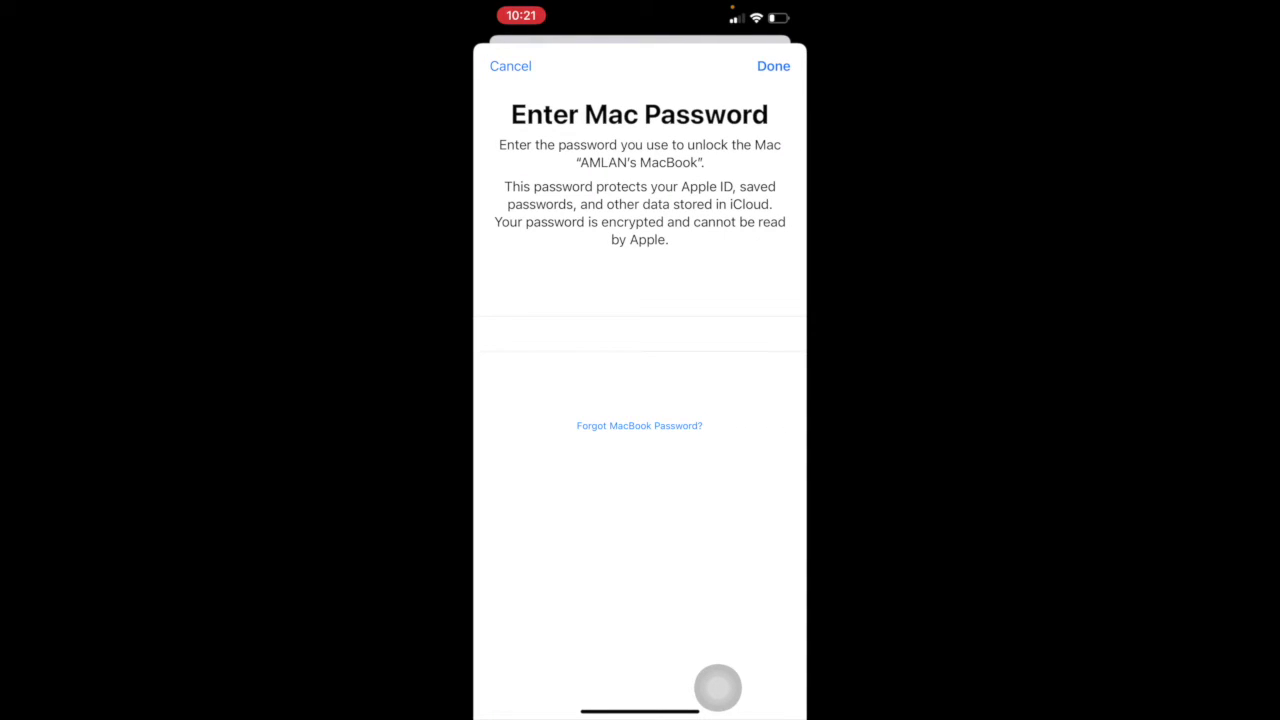
{"action": "left_click", "coordinate": [773, 66]}
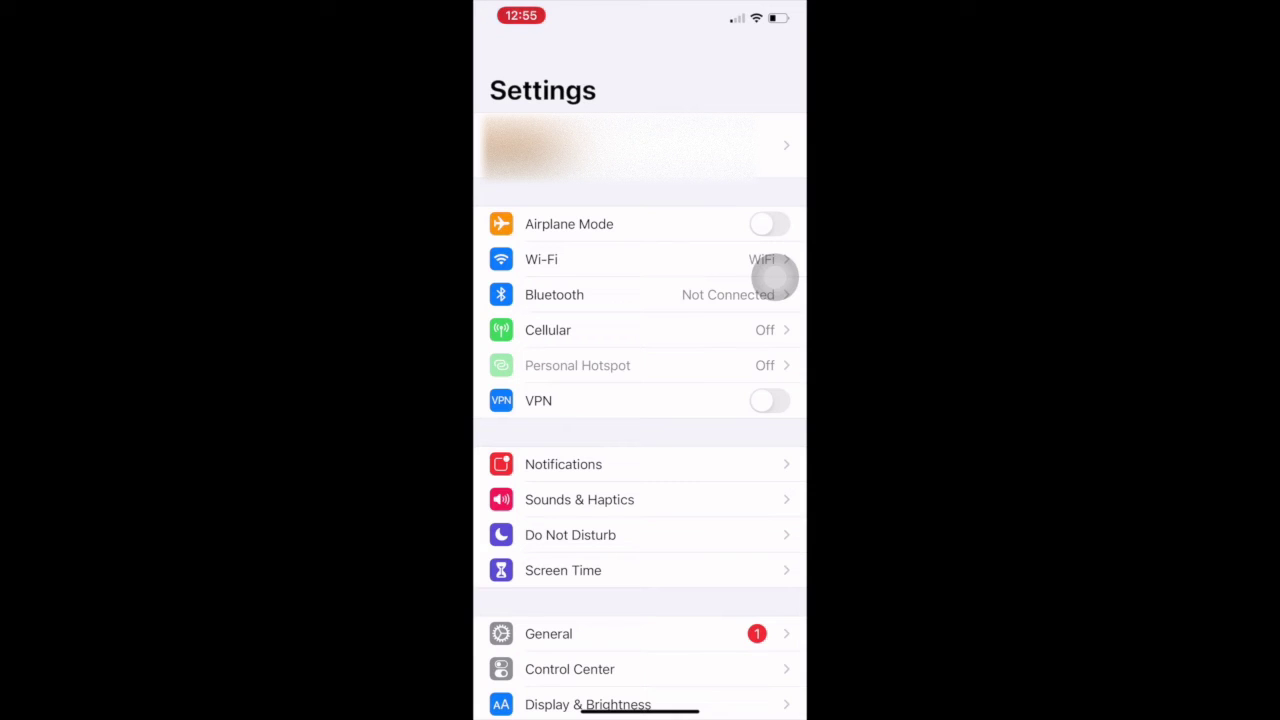
- Review the iCloud page: 2.1 GB of 50 GB used, WhatsApp allowed to use iCloud
{"action": "left_click", "coordinate": [630, 146]}
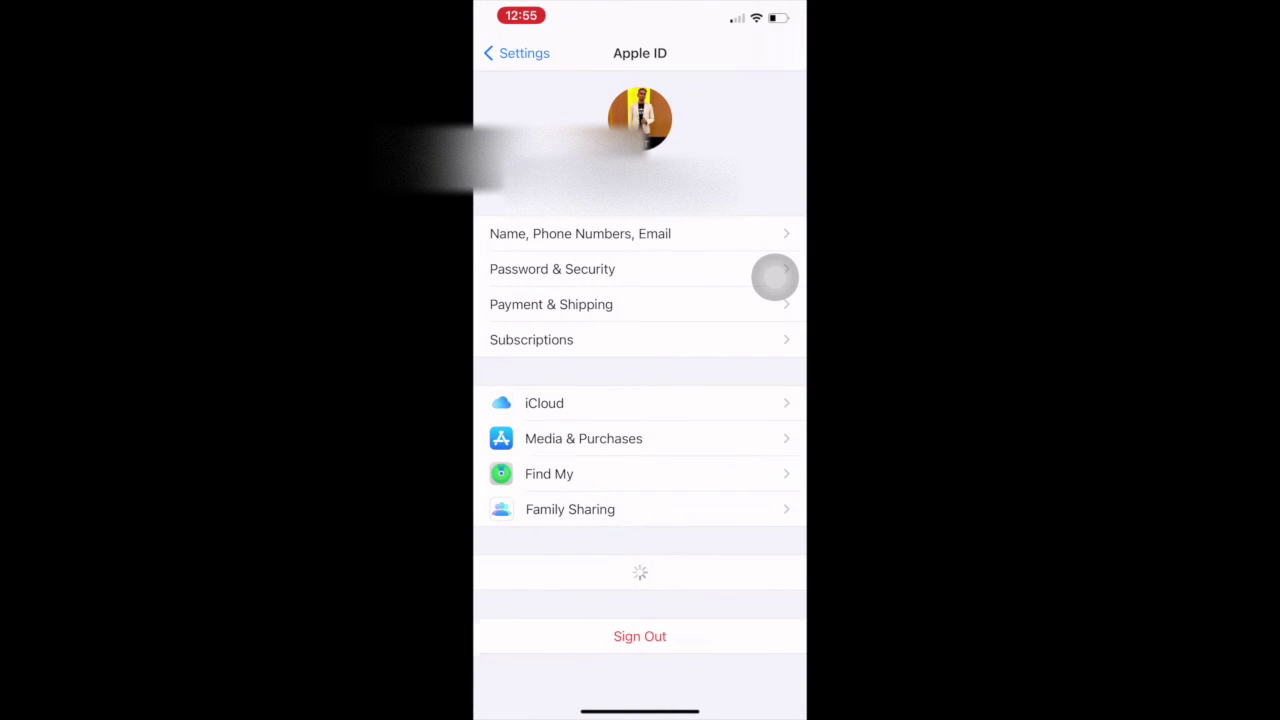
{"action": "scroll", "coordinate": [640, 400], "scroll_direction": "down", "scroll_amount": 3}
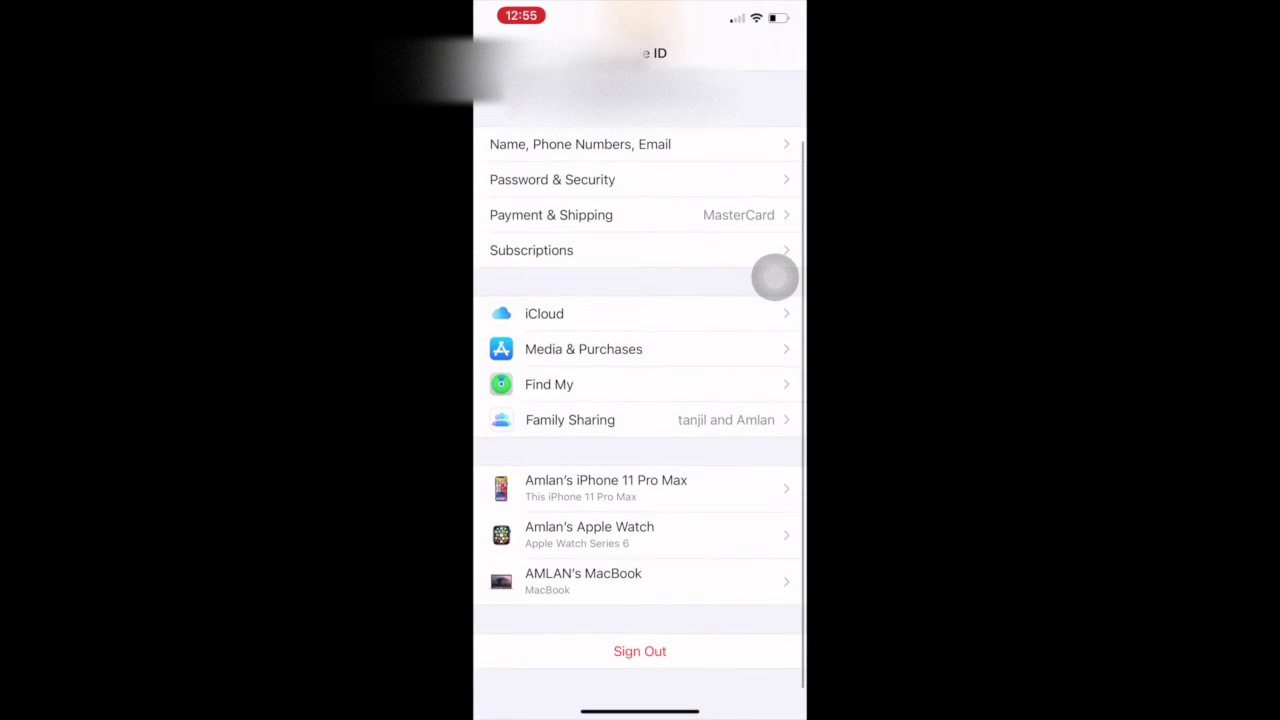
{"action": "left_click", "coordinate": [544, 313]}
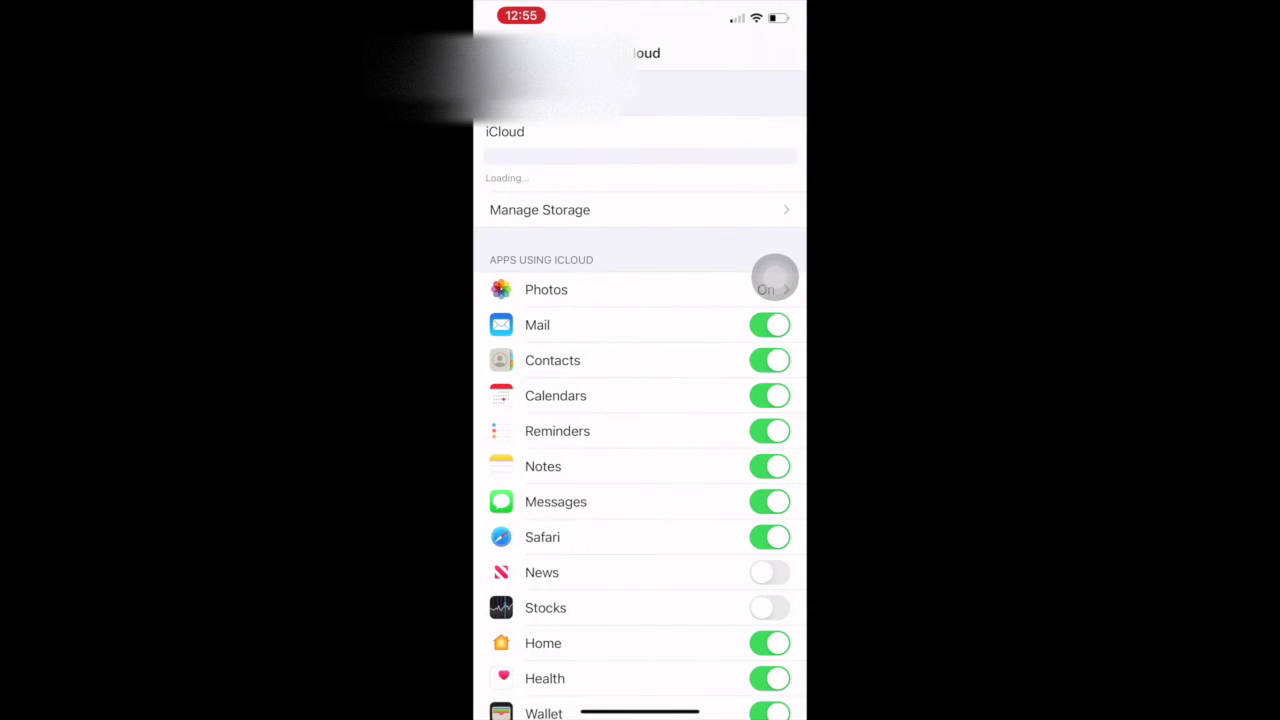
{"action": "scroll", "coordinate": [772, 276], "scroll_direction": "down", "scroll_amount": 2}
{"action": "scroll", "coordinate": [774, 273], "scroll_direction": "down", "scroll_amount": 5}
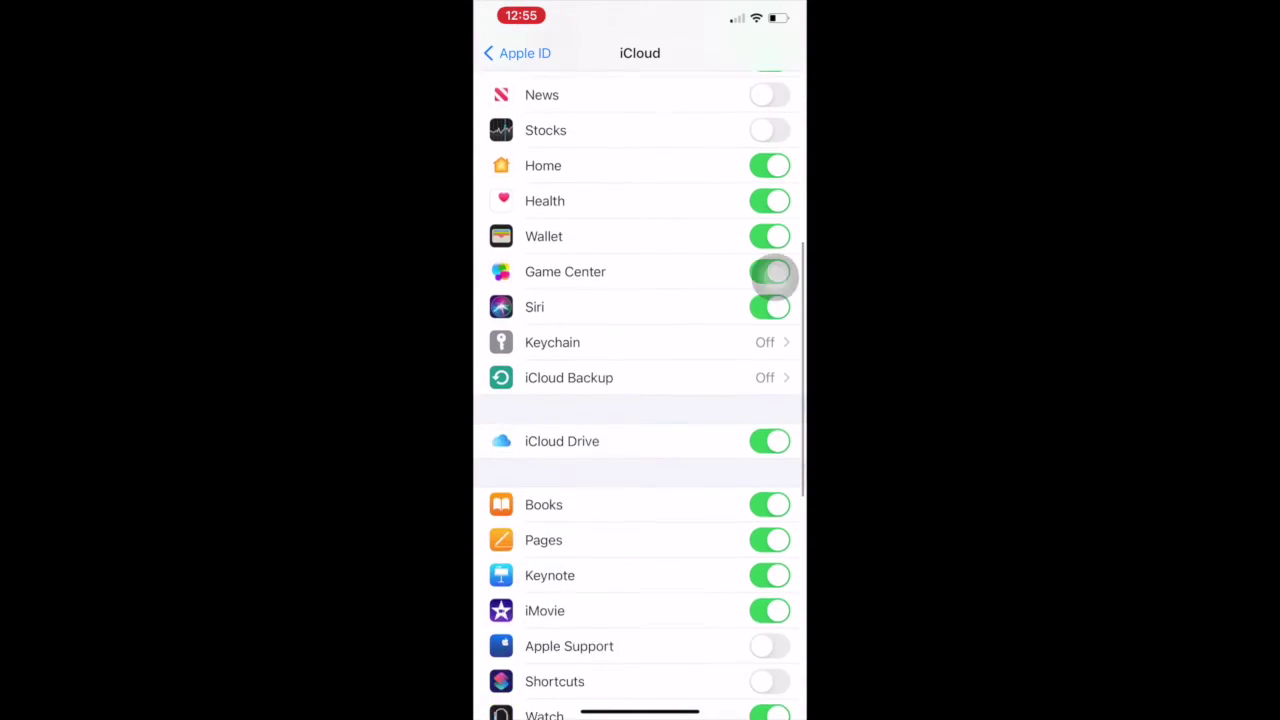
{"action": "scroll", "coordinate": [773, 273], "scroll_direction": "down", "scroll_amount": 5}
{"action": "scroll", "coordinate": [772, 274], "scroll_direction": "down", "scroll_amount": 1}
{"action": "scroll", "coordinate": [772, 274], "scroll_direction": "down", "scroll_amount": 2}
{"action": "scroll", "coordinate": [773, 275], "scroll_direction": "up", "scroll_amount": 3}
{"action": "scroll", "coordinate": [772, 276], "scroll_direction": "down", "scroll_amount": 1}
{"action": "scroll", "coordinate": [773, 276], "scroll_direction": "down", "scroll_amount": 5}
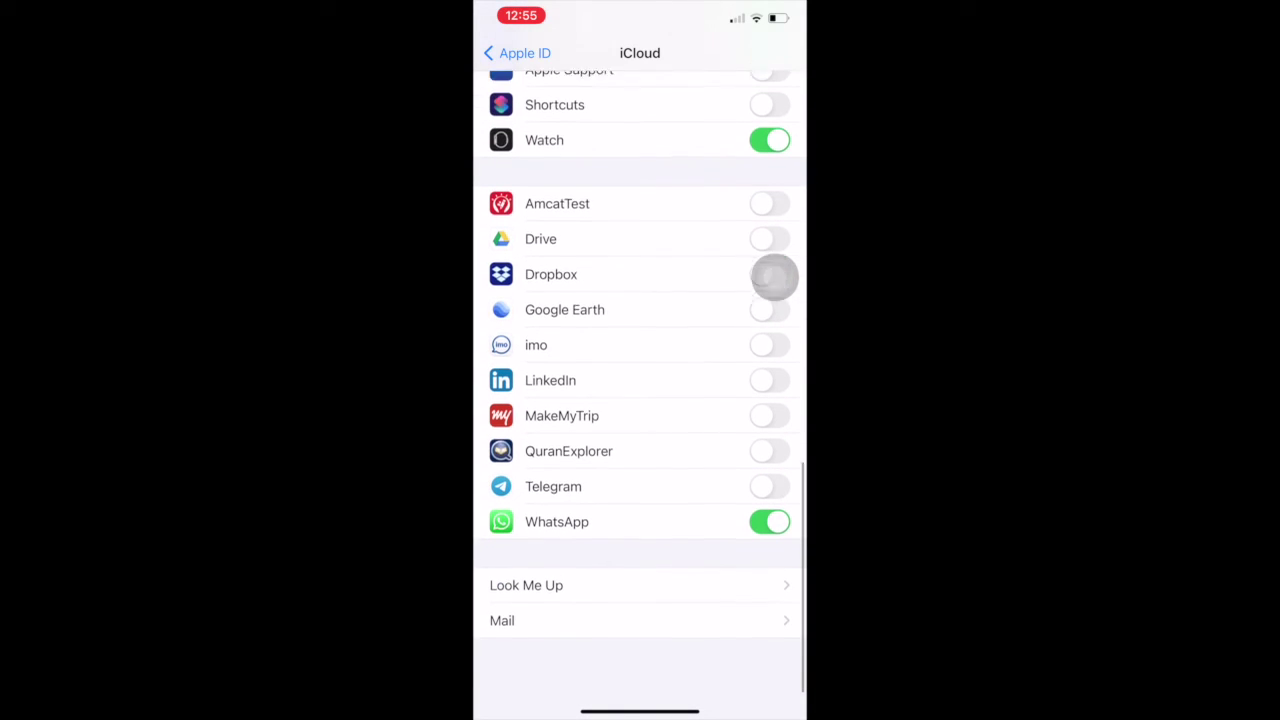
{"action": "scroll", "coordinate": [775, 276], "scroll_direction": "up", "scroll_amount": 1}
{"action": "scroll", "coordinate": [775, 276], "scroll_direction": "up", "scroll_amount": 10}
{"action": "scroll", "coordinate": [775, 276], "scroll_direction": "up", "scroll_amount": 4}
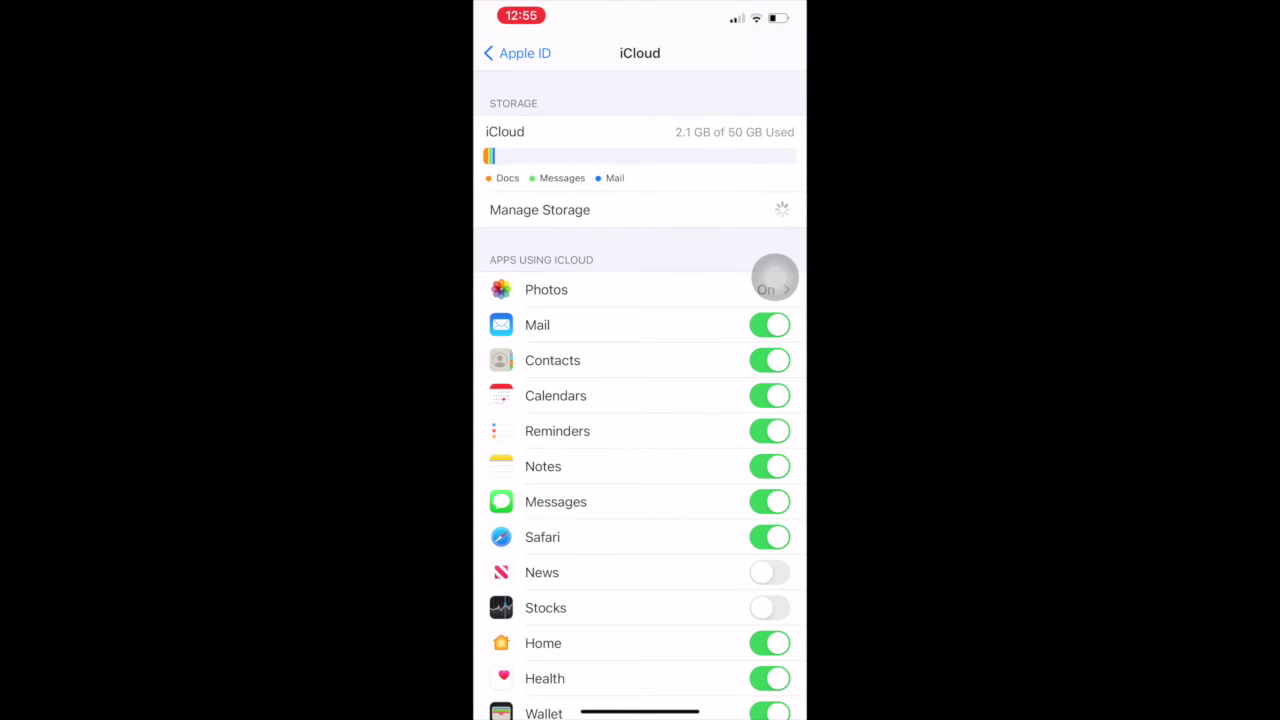
- Check WhatsApp Messenger's 874.9 MB in iCloud Storage, then return to the home screen
{"action": "scroll", "coordinate": [775, 276], "scroll_direction": "down", "scroll_amount": 2}
{"action": "scroll", "coordinate": [775, 276], "scroll_direction": "down", "scroll_amount": 2}
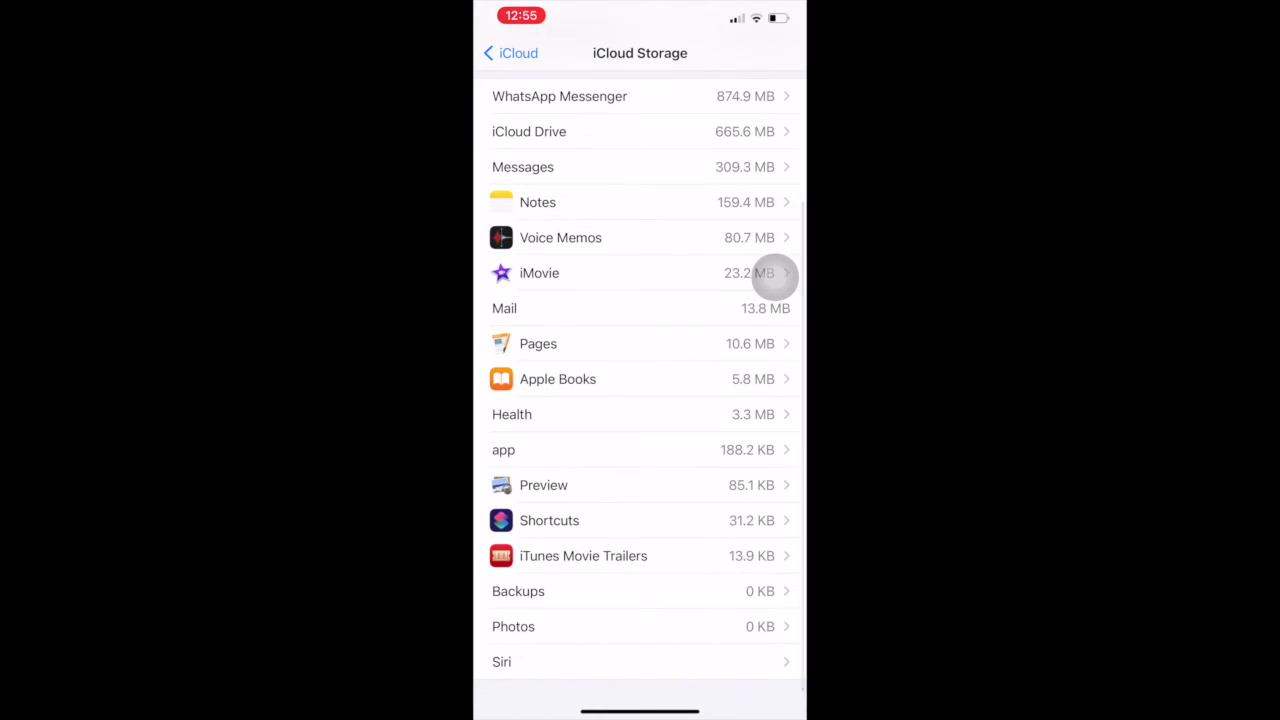
{"action": "scroll", "coordinate": [775, 281], "scroll_direction": "up", "scroll_amount": 2}
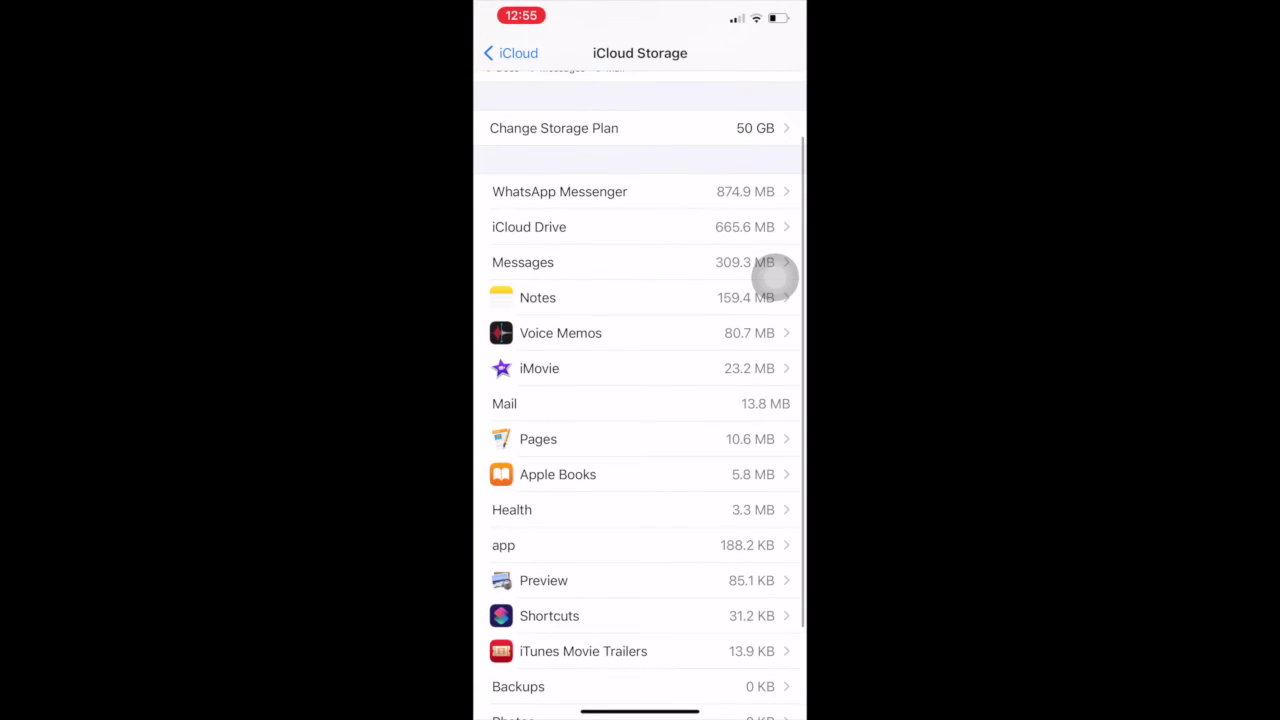
{"action": "scroll", "coordinate": [775, 276], "scroll_direction": "up", "scroll_amount": 1}
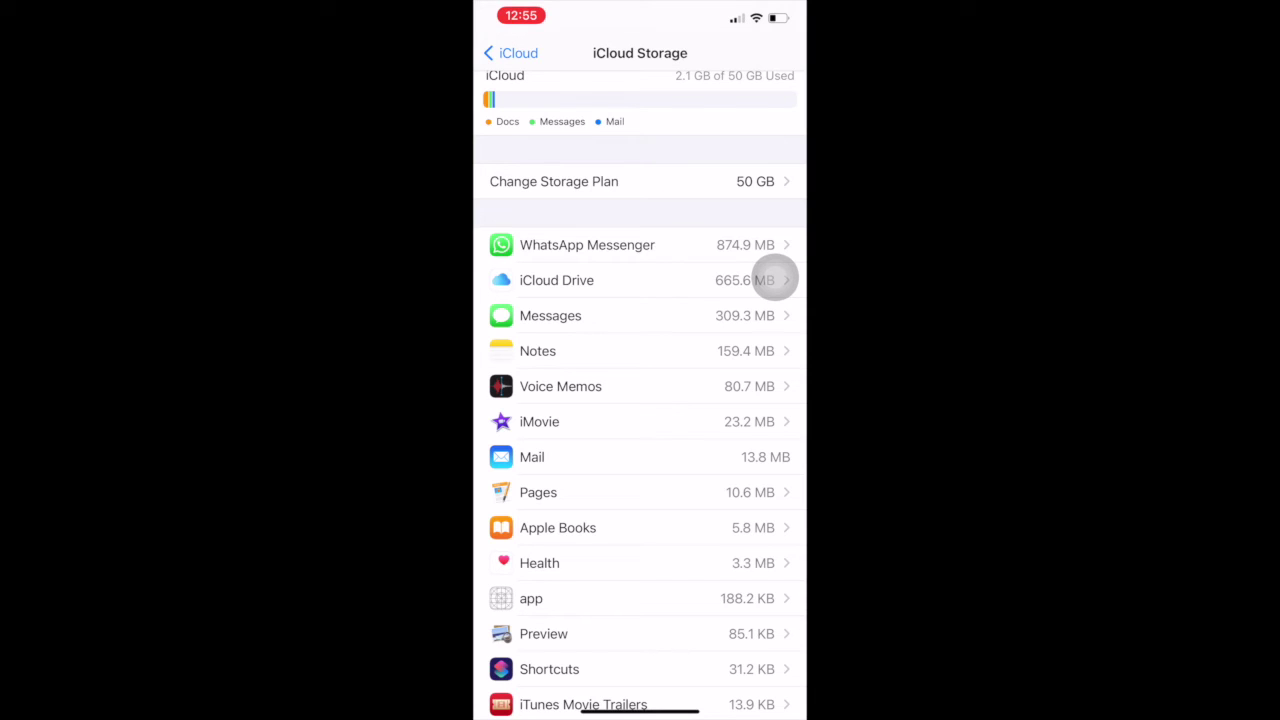
{"action": "left_click", "coordinate": [775, 258]}
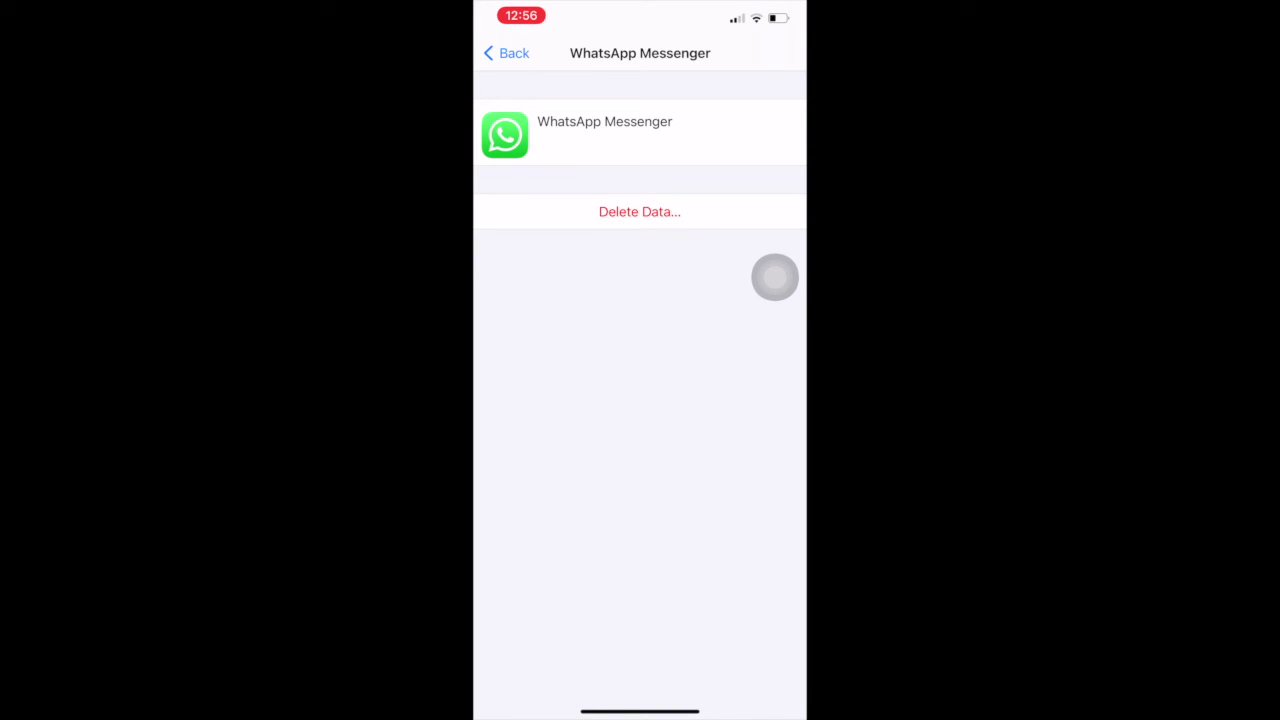
{"action": "left_click", "coordinate": [775, 277]}
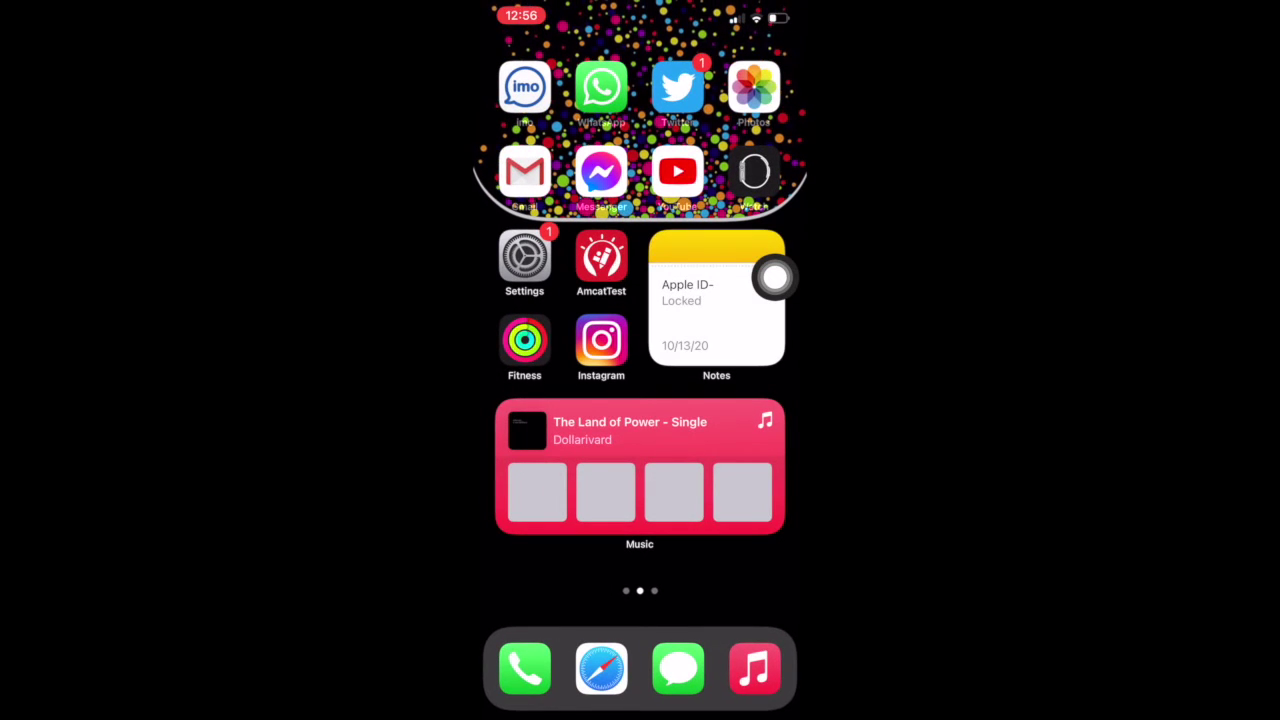
- Run Back Up Now in WhatsApp's Settings > Chats > Chat Backup, now preparing at 16%
{"action": "mouse_move", "coordinate": [720, 460]}
{"action": "left_mouse_down"}
{"action": "mouse_move", "coordinate": [540, 460]}
{"action": "mouse_move", "coordinate": [720, 460]}
{"action": "left_mouse_up"}
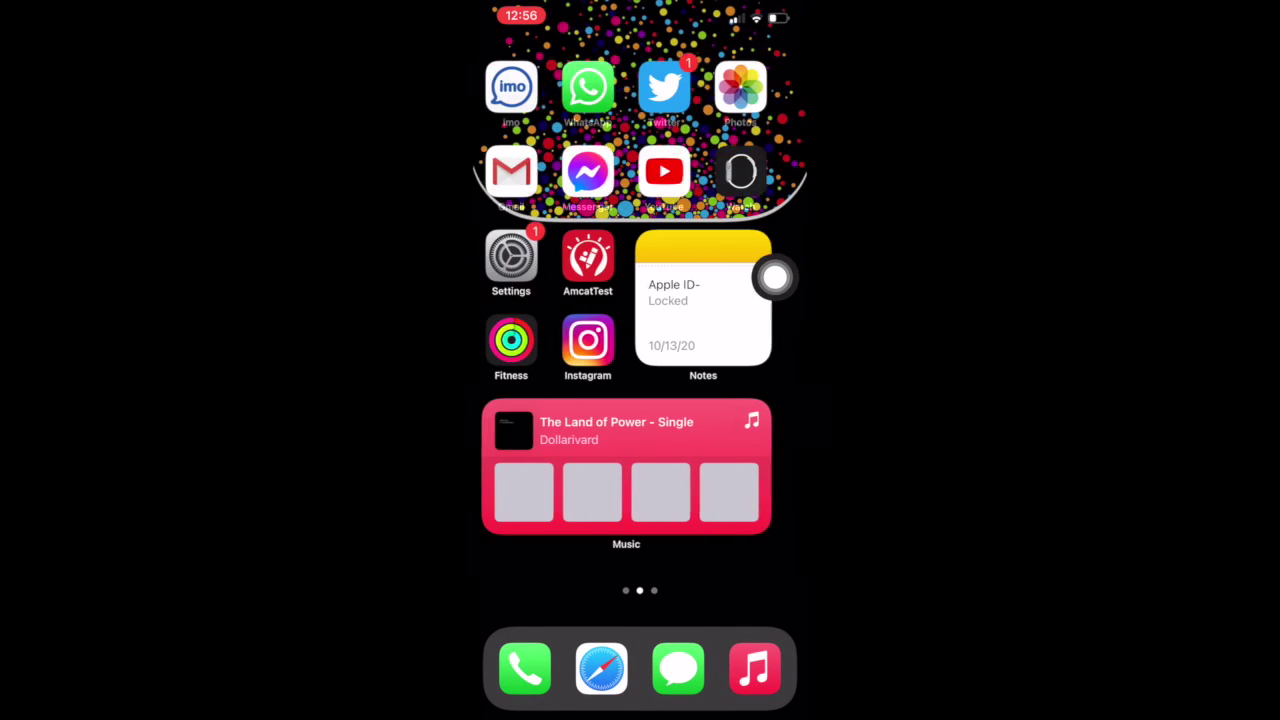
{"action": "left_click", "coordinate": [601, 88]}
{"action": "left_click", "coordinate": [489, 53]}
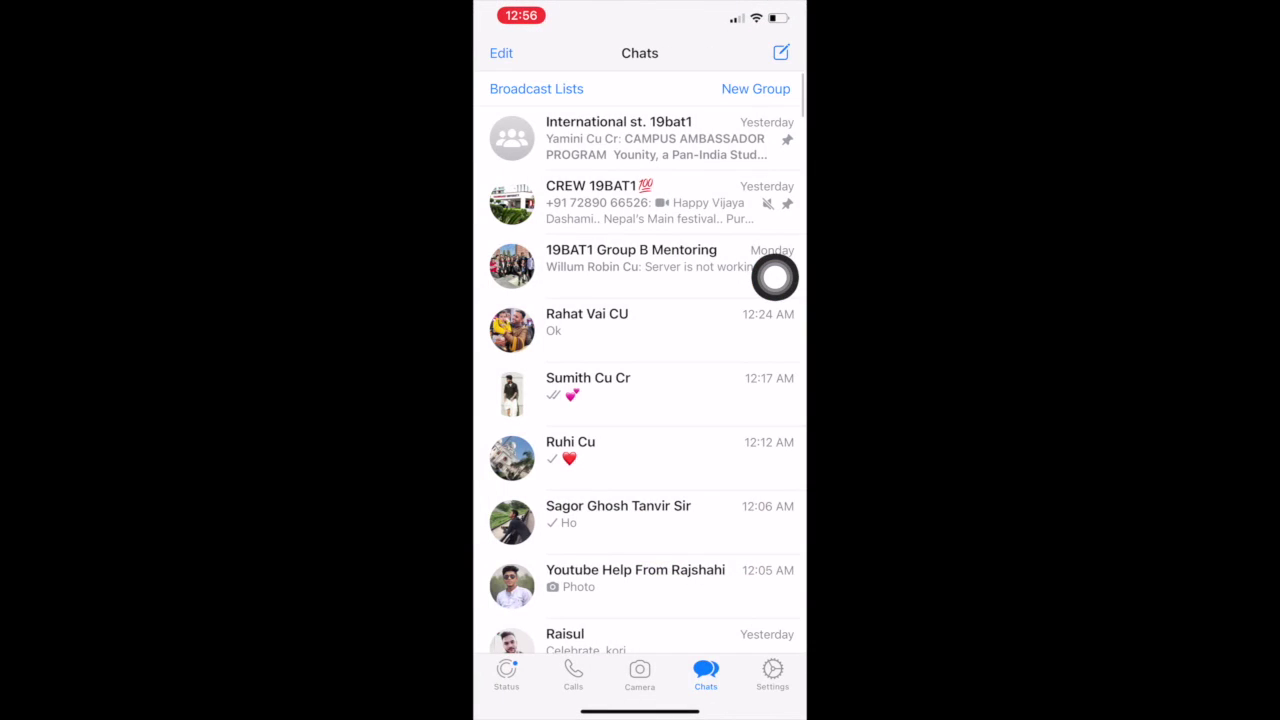
{"action": "left_click", "coordinate": [772, 675]}
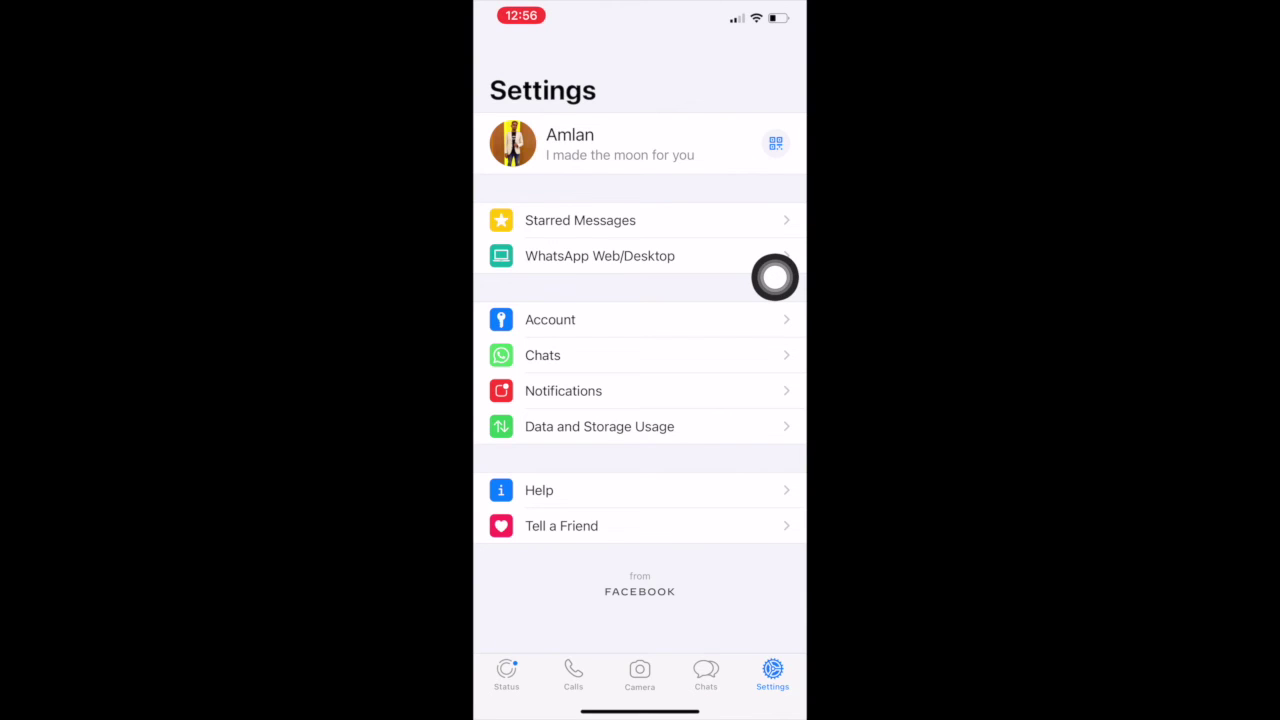
{"action": "left_click", "coordinate": [542, 355]}
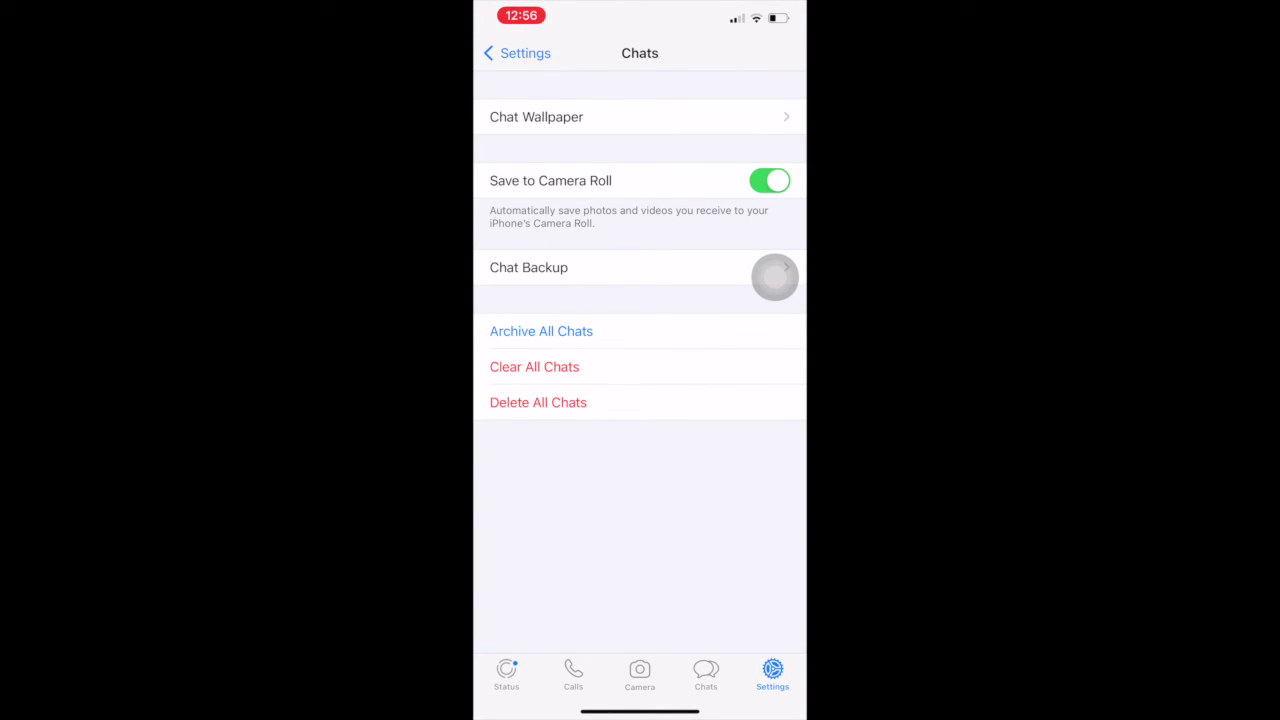
{"action": "left_click", "coordinate": [775, 277]}
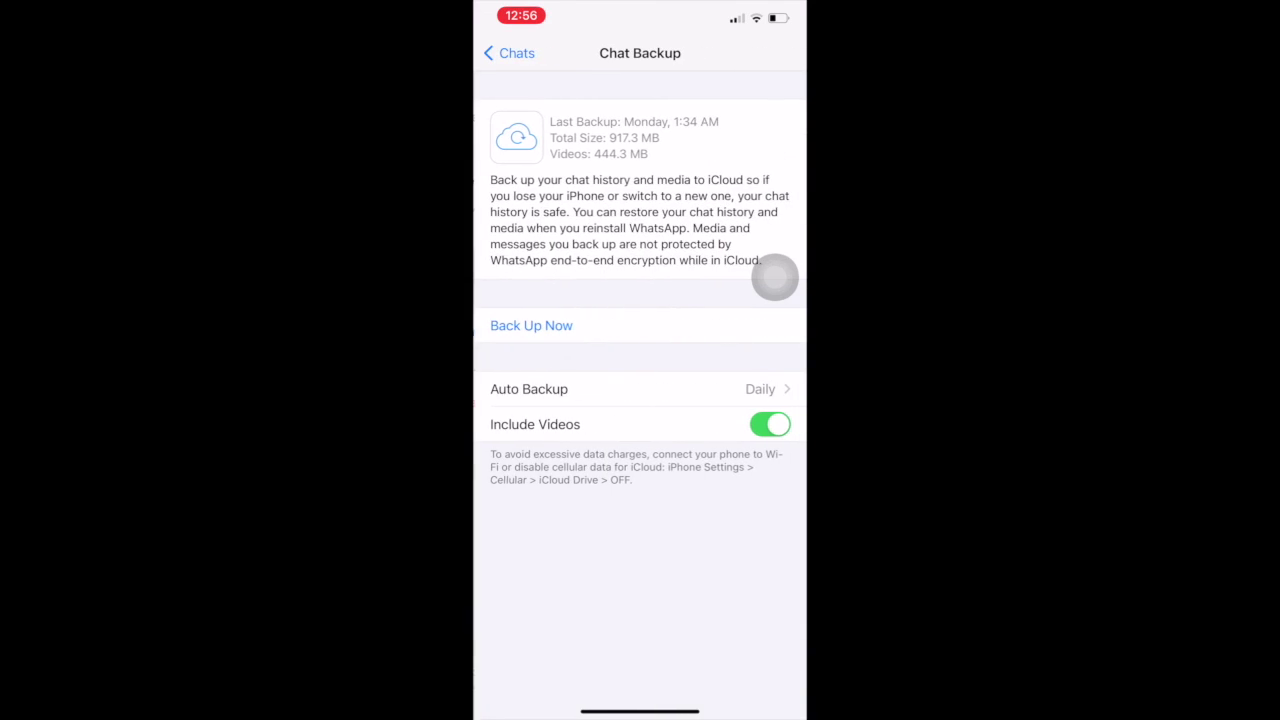
{"action": "left_click", "coordinate": [530, 325]}
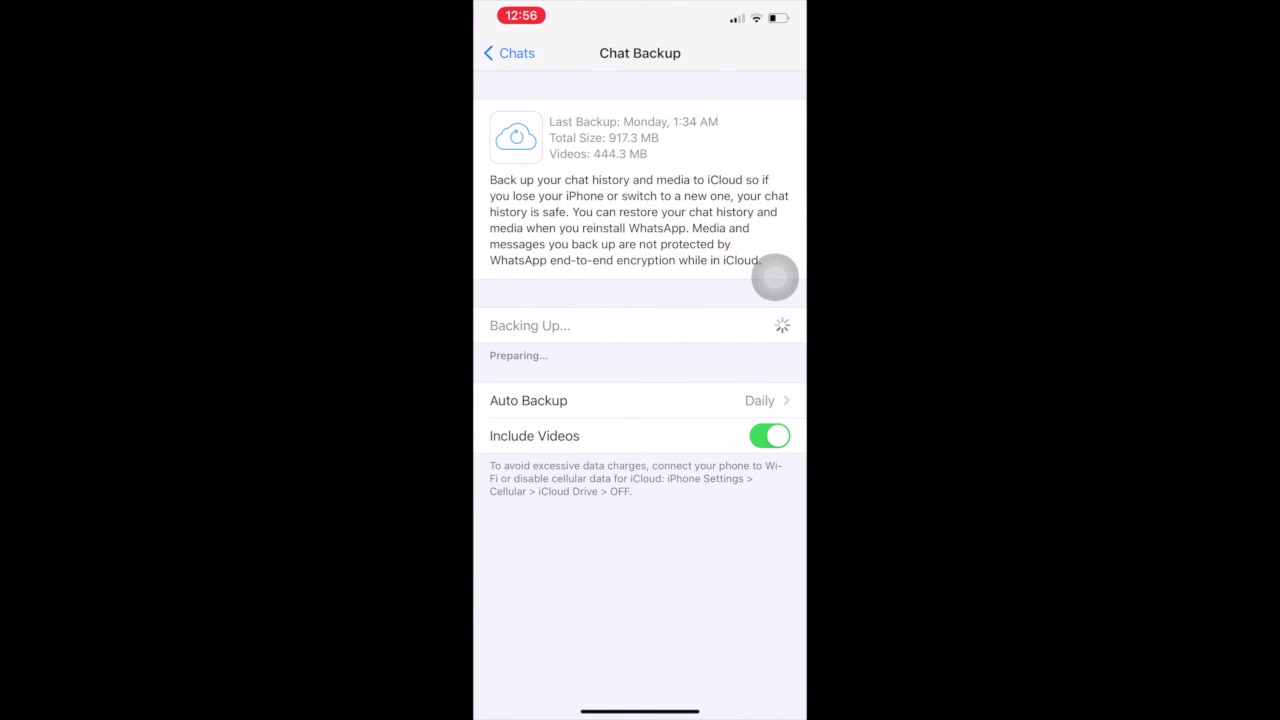